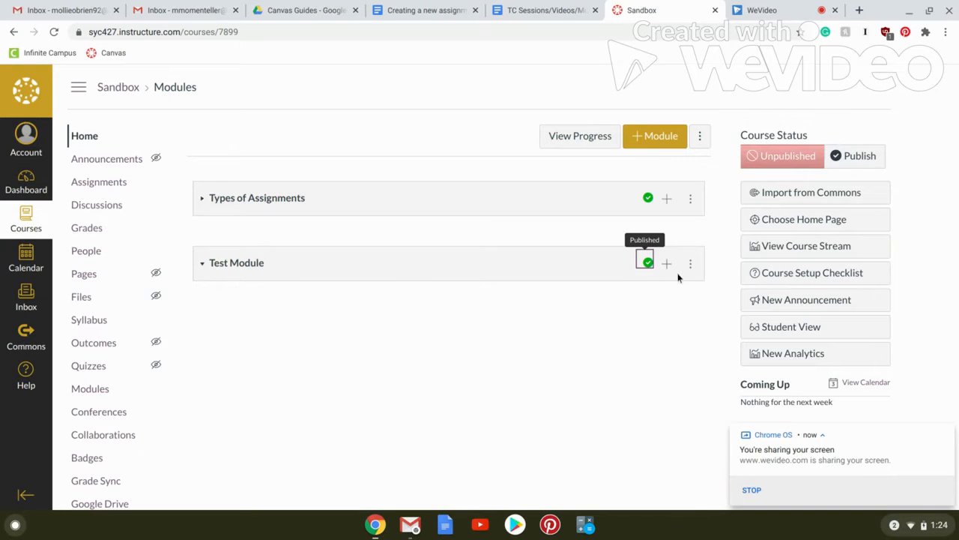
Add a new assignment named "Test" to Test Module, without indentation.
left_click(667, 265)
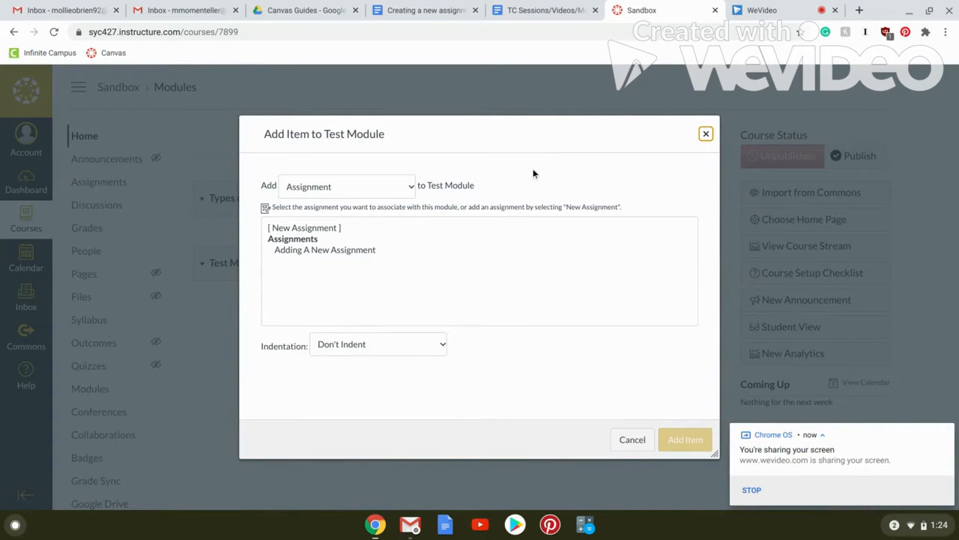
left_click(326, 230)
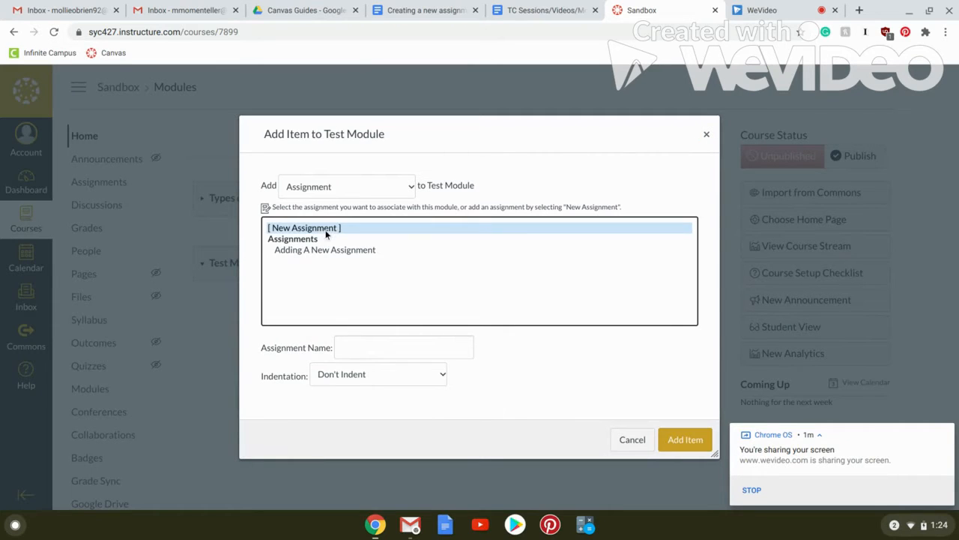
left_click(378, 346)
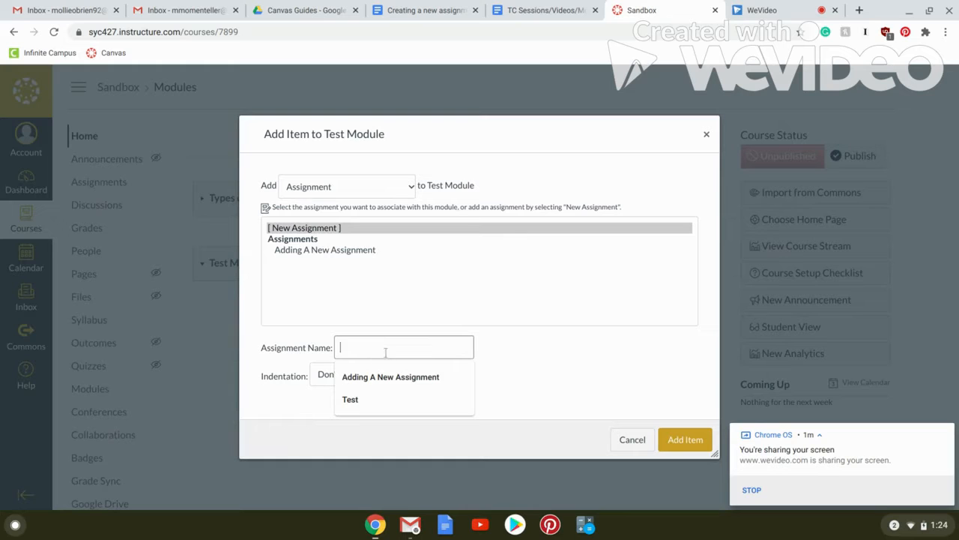
left_click(365, 402)
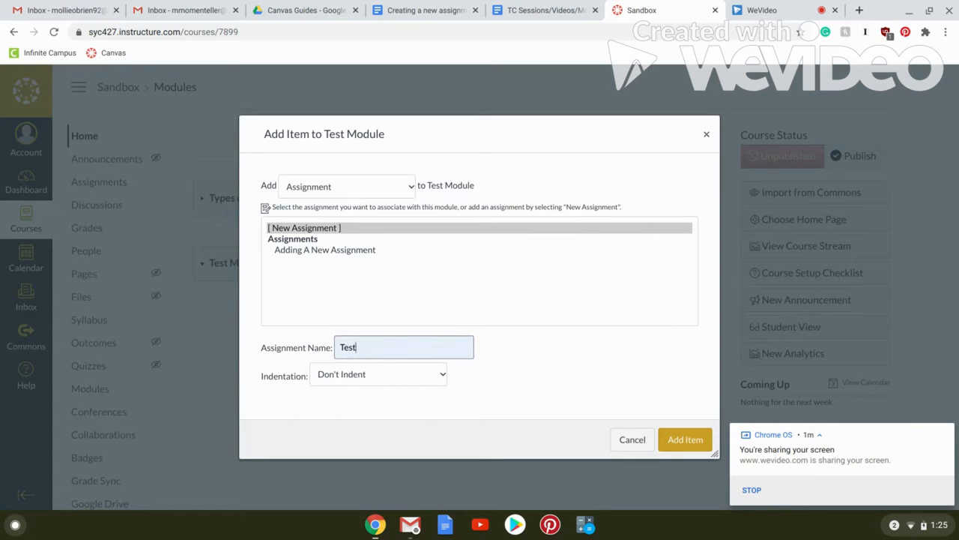
left_click(391, 377)
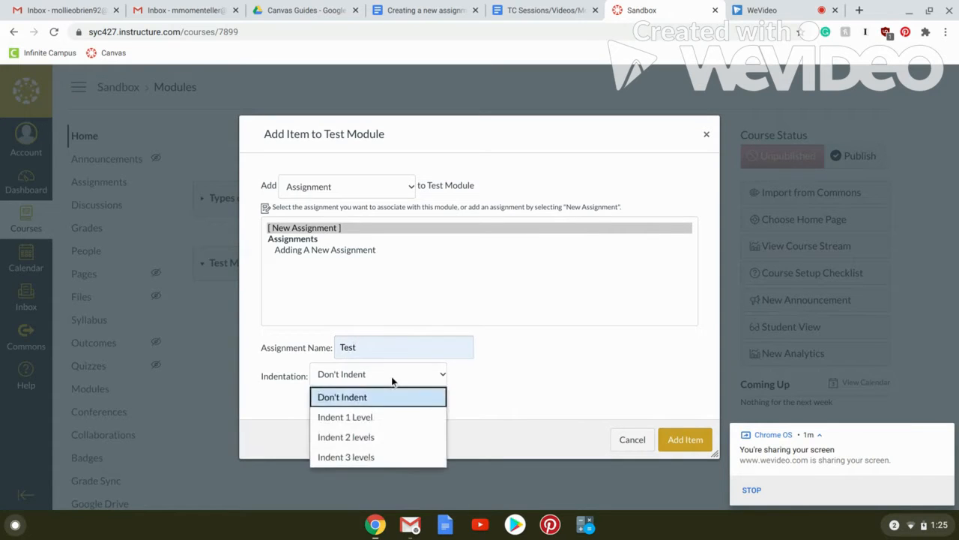
left_click(391, 381)
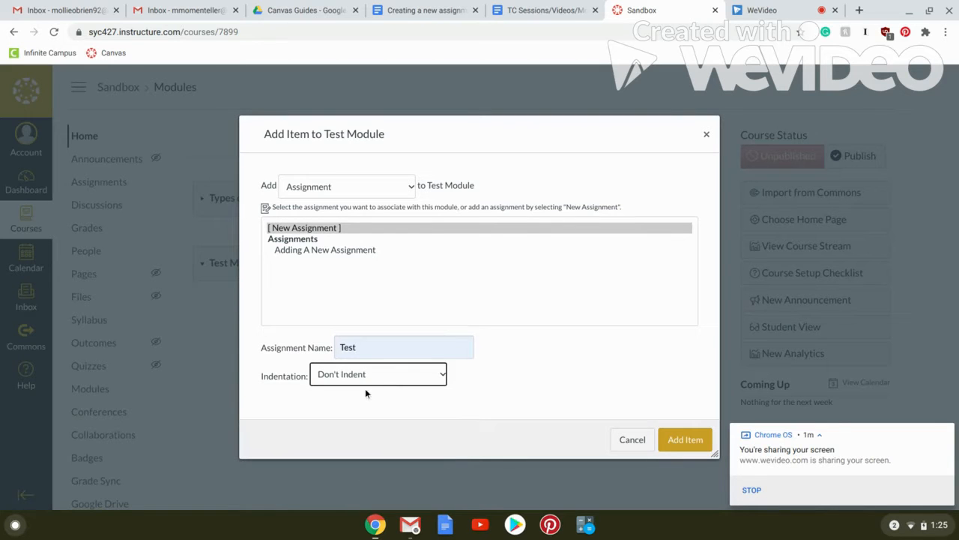
left_click(692, 447)
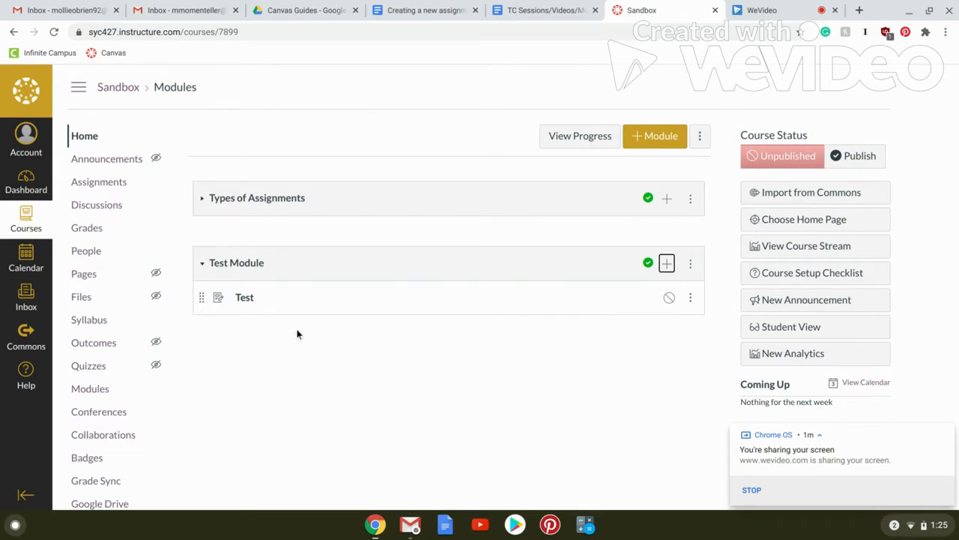
Open the Test assignment for editing and enter "These are my directions." as its description.
left_click(245, 298)
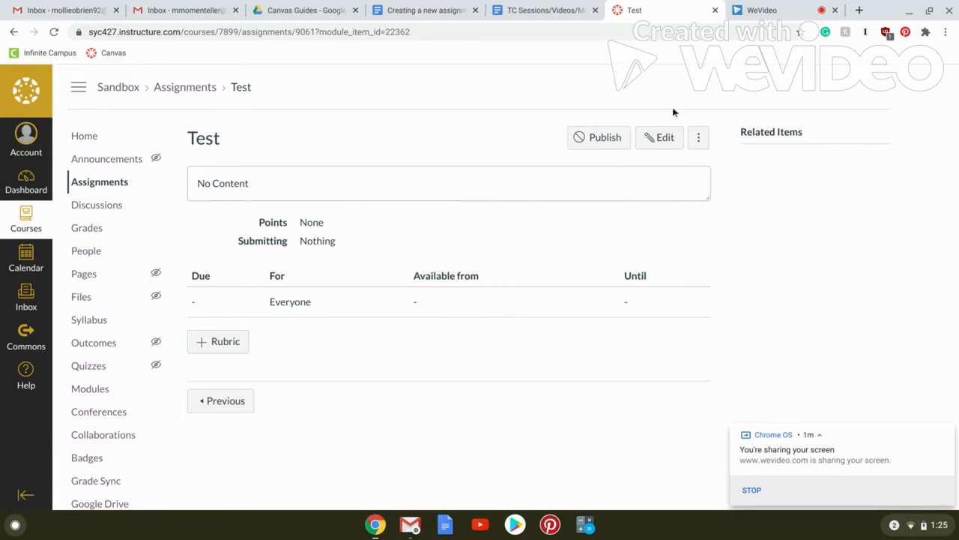
left_click(665, 138)
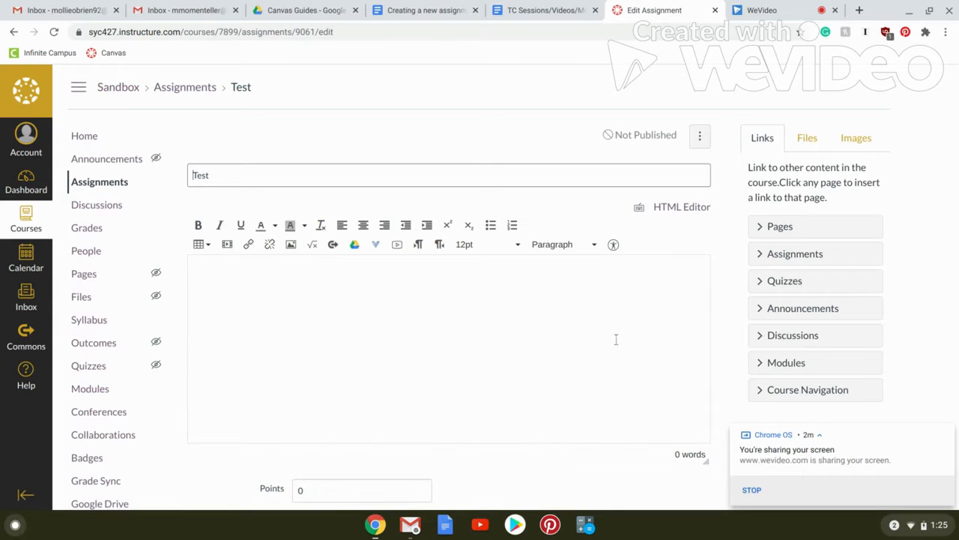
left_click(619, 328)
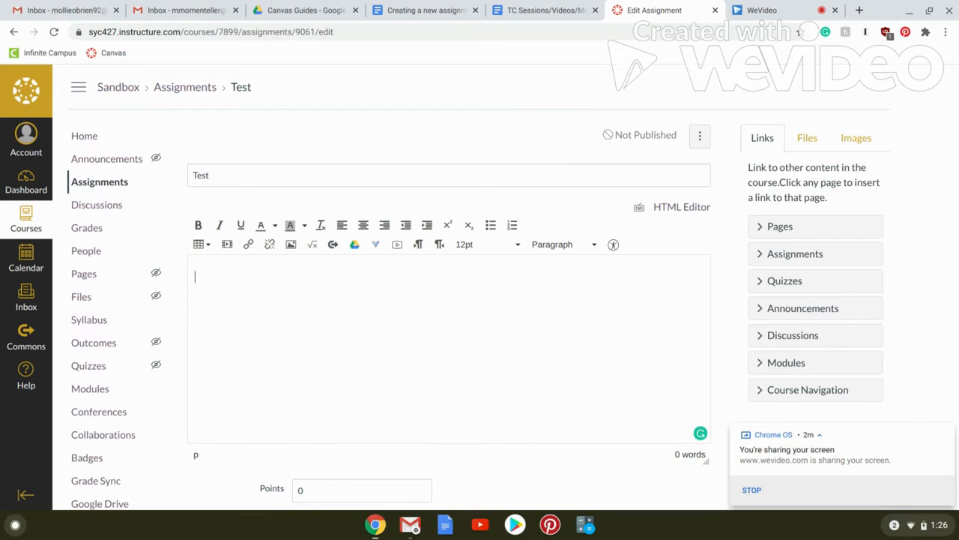
type("These are my directions.")
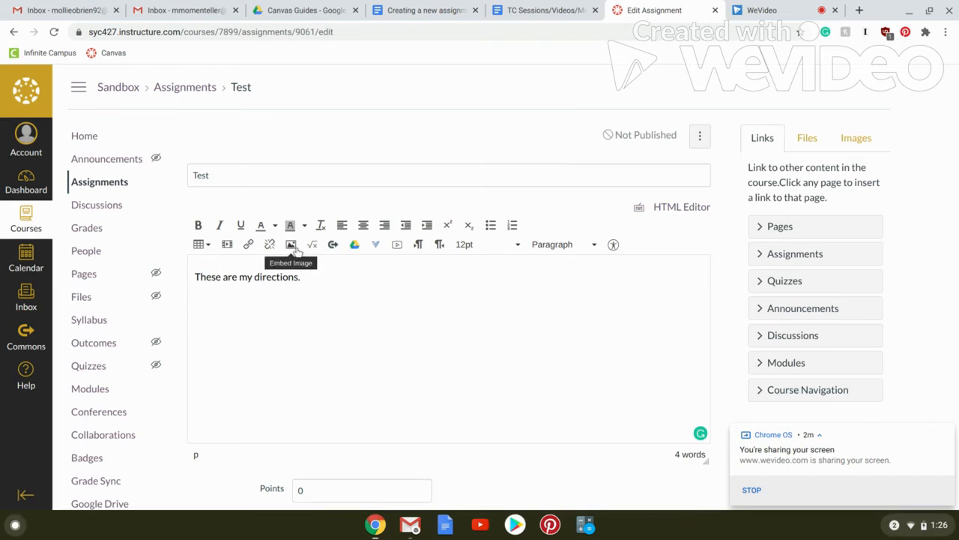
Set the assignment's points to 10.
scroll(377, 341, "down", 2)
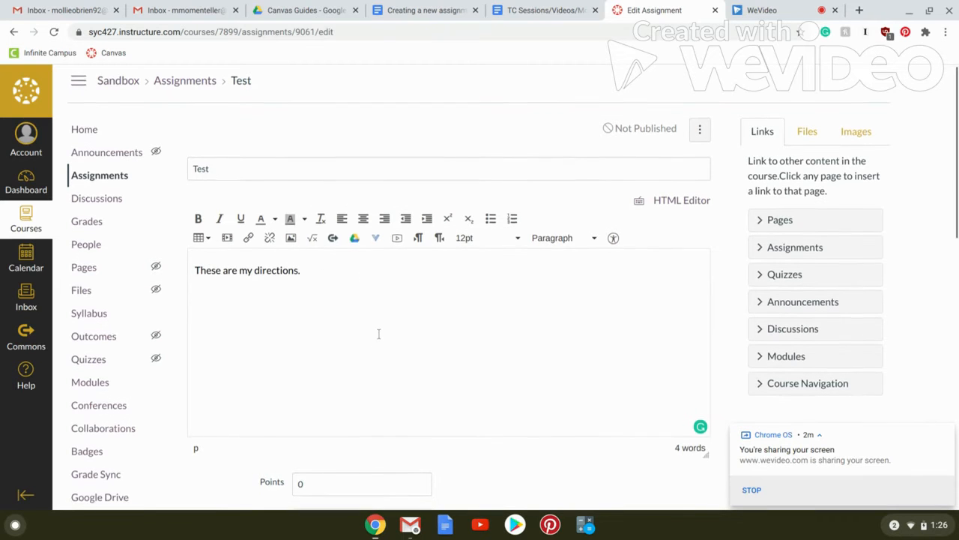
scroll(380, 337, "down", 4)
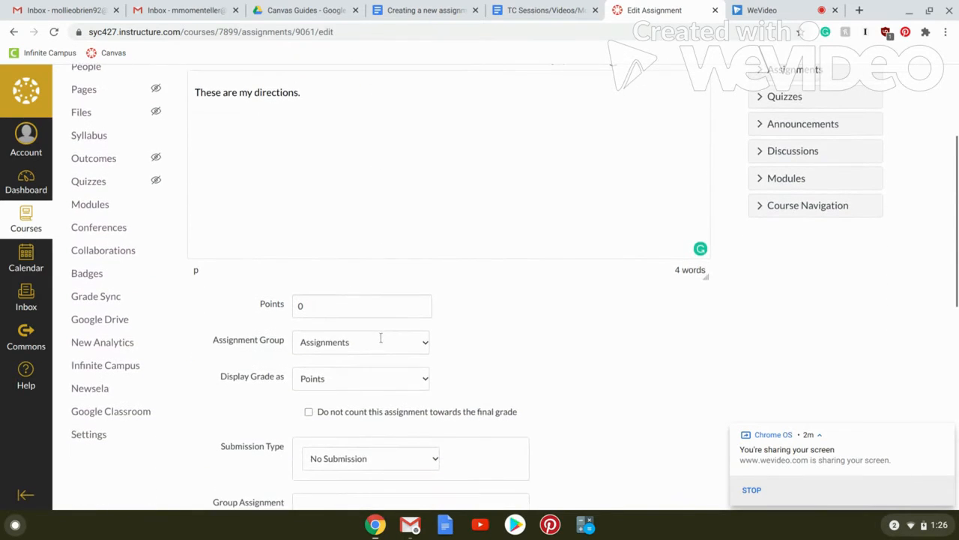
scroll(381, 342, "down", 3)
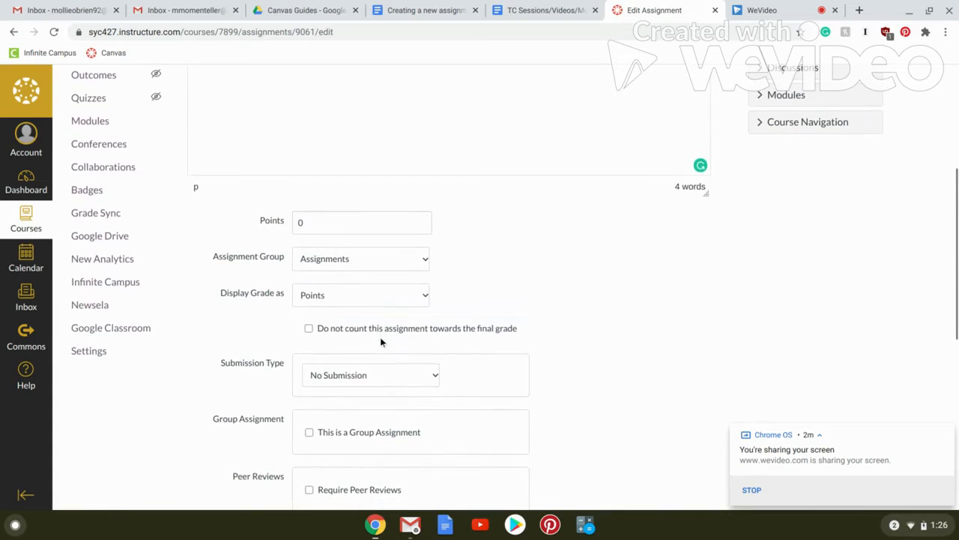
scroll(610, 358, "down", 1)
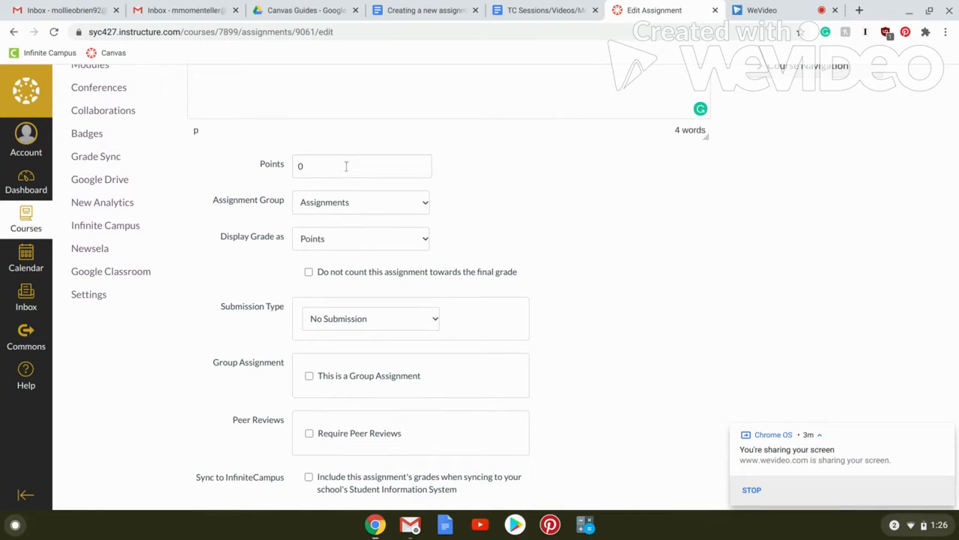
left_click(346, 166)
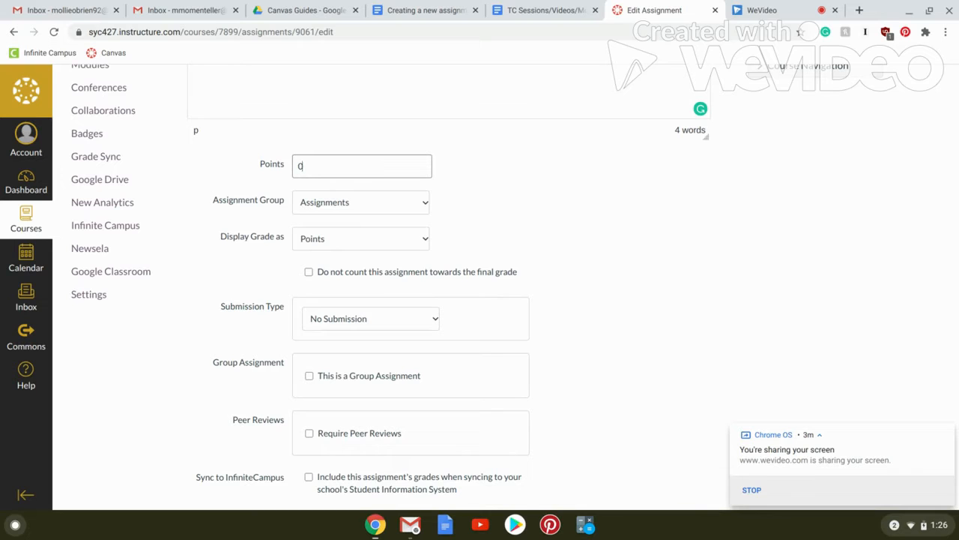
key("BackSpace")
type("10")
Review the grade display options and choose Points for the assignment.
scroll(408, 244, "down", 1)
scroll(408, 244, "down", 1)
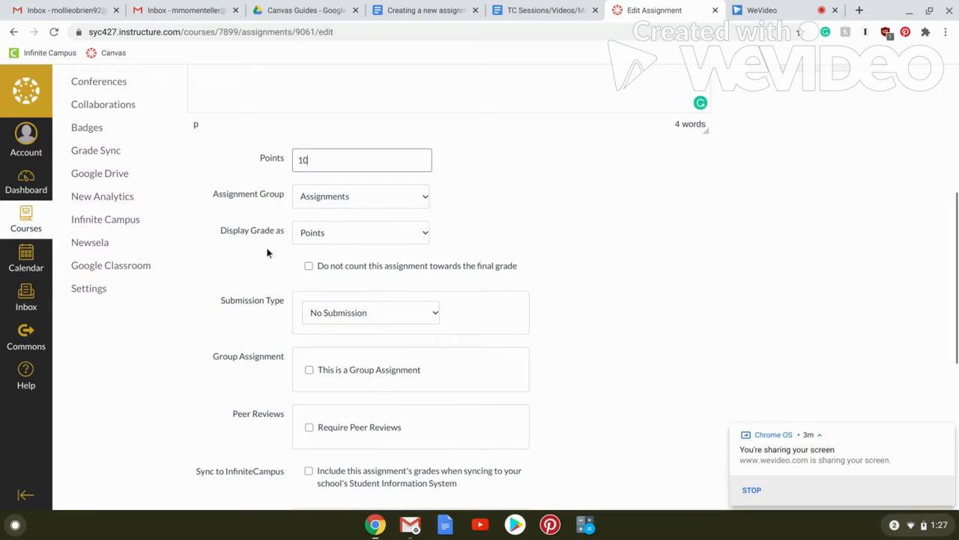
left_click(354, 237)
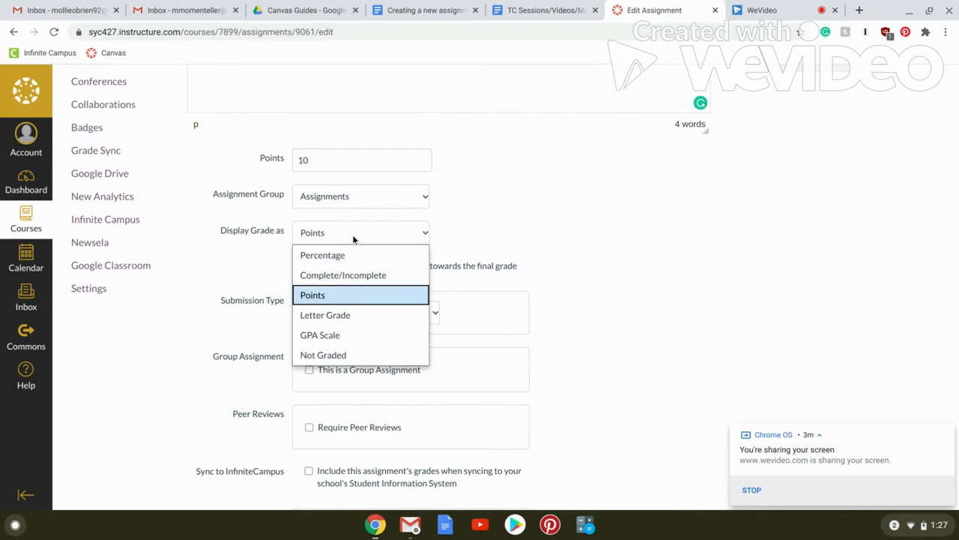
left_click(354, 238)
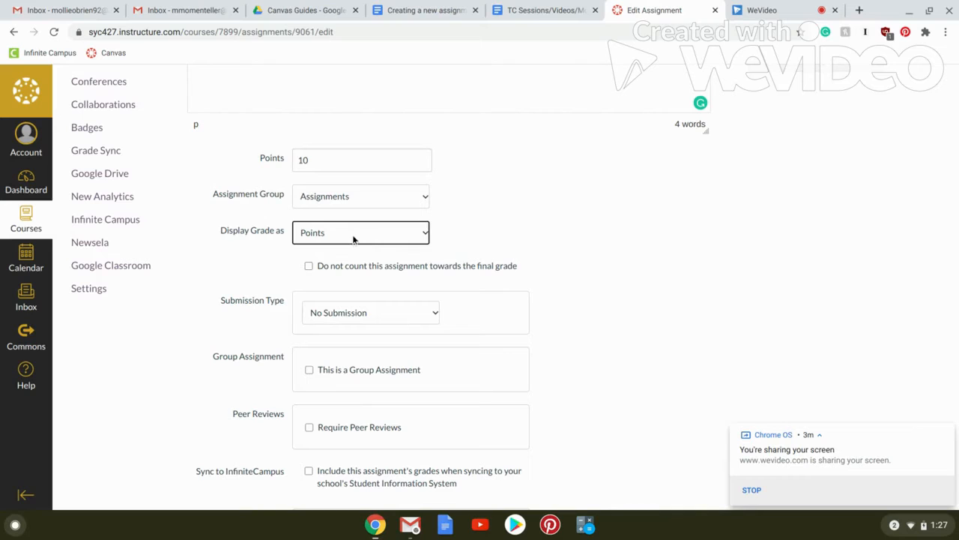
left_click(350, 233)
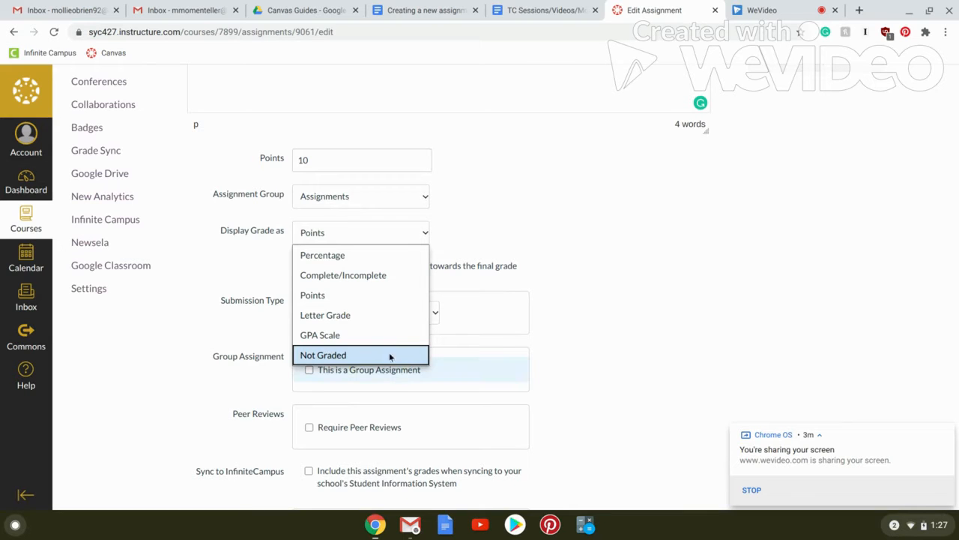
left_click(376, 302)
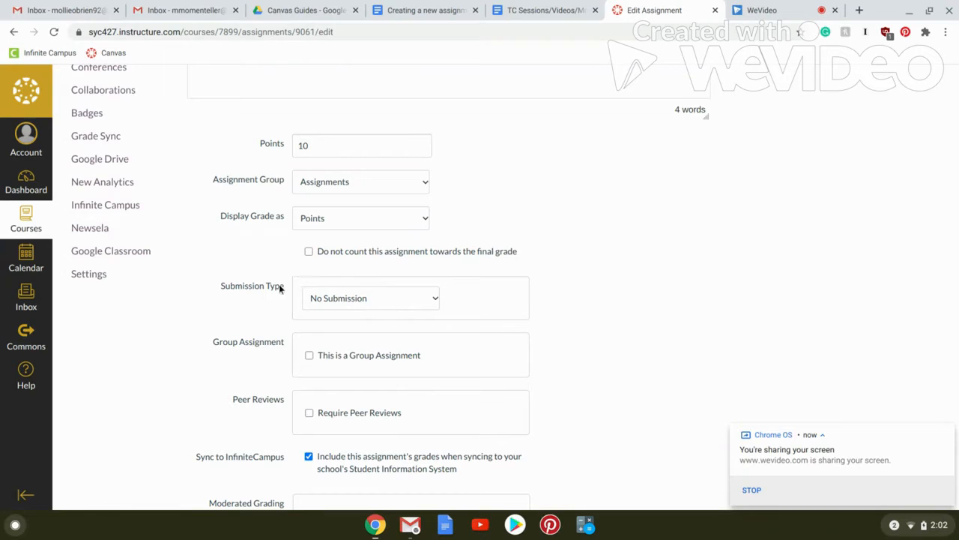
Set the assignment's submission type to Online.
left_click(395, 298)
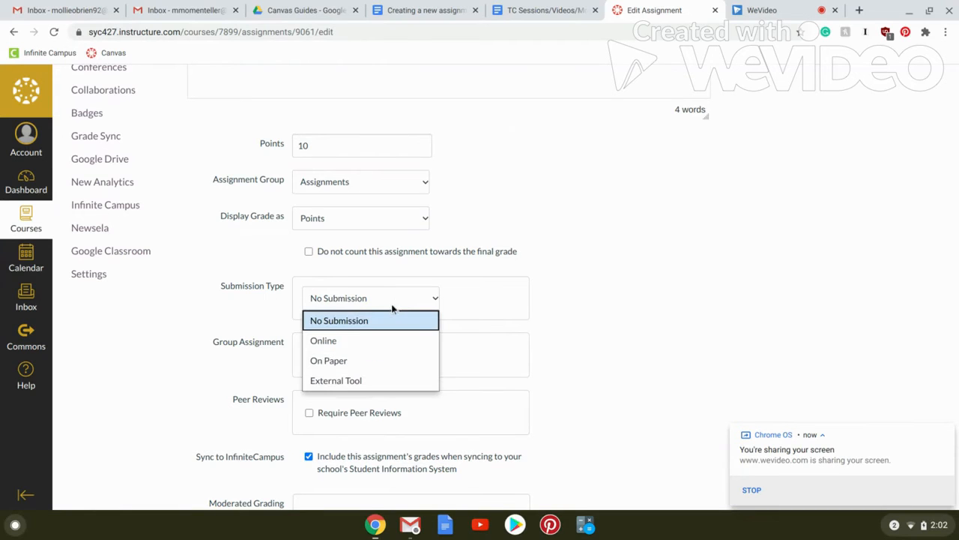
left_click(396, 343)
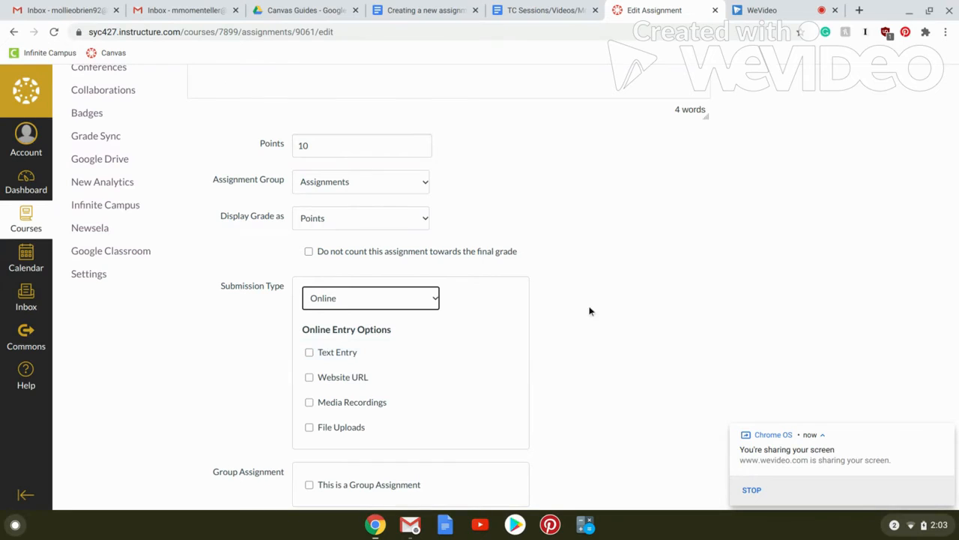
scroll(591, 310, "up", 5)
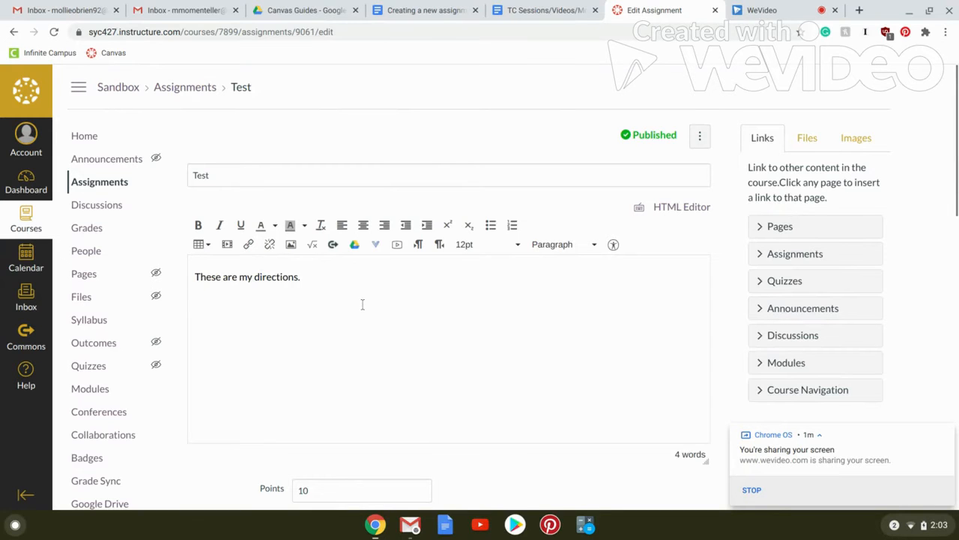
scroll(362, 304, "down", 3)
scroll(362, 303, "down", 2)
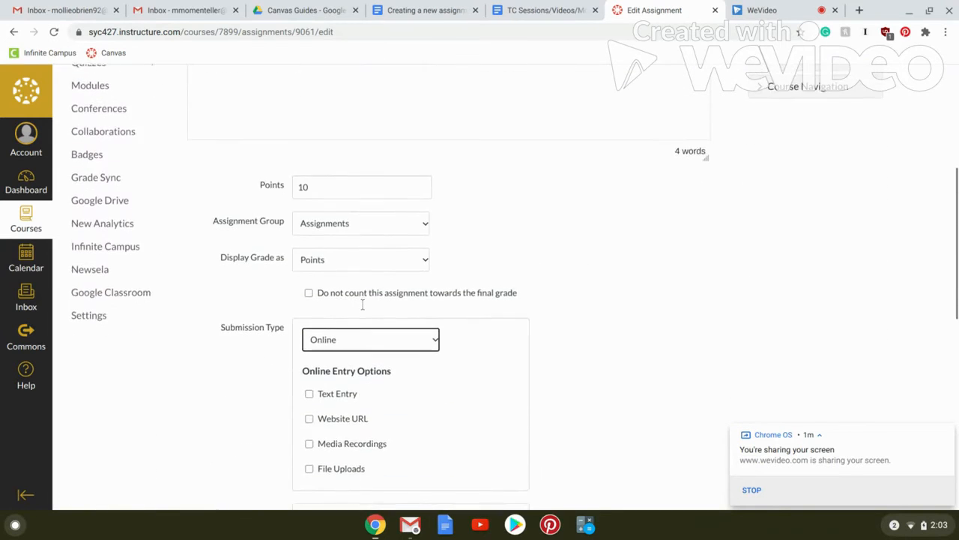
scroll(404, 347, "down", 1)
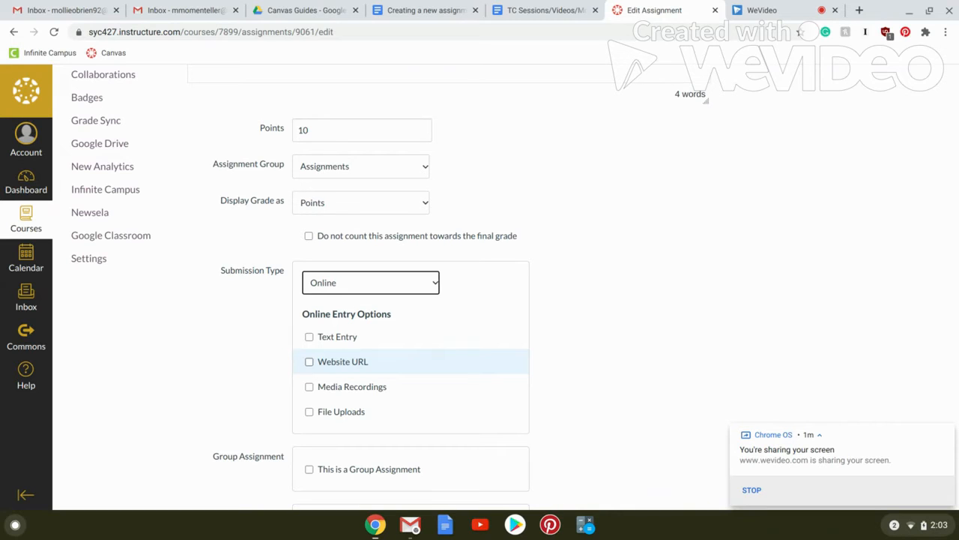
Try Website URL as the online entry option, and replace it with File Uploads.
left_click(388, 366)
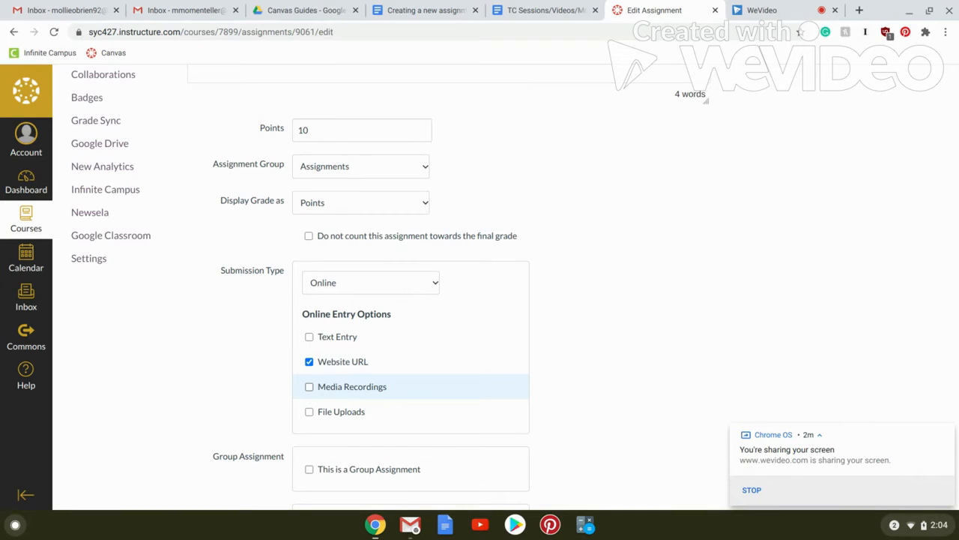
left_click(447, 419)
left_click(360, 365)
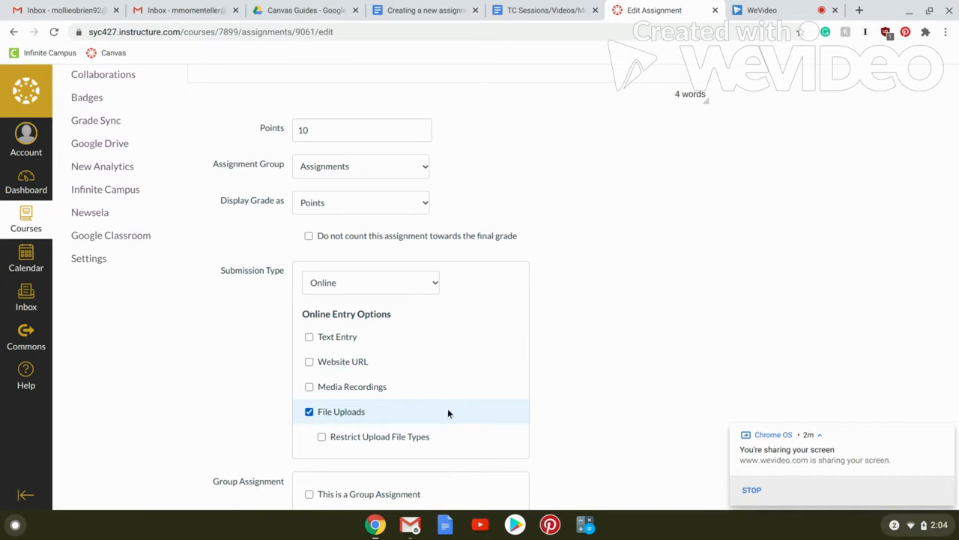
Try enabling Text Entry, Website URL and Media Recordings alongside File Uploads, and clear all three again.
left_click(352, 346)
left_click(358, 361)
left_click(370, 389)
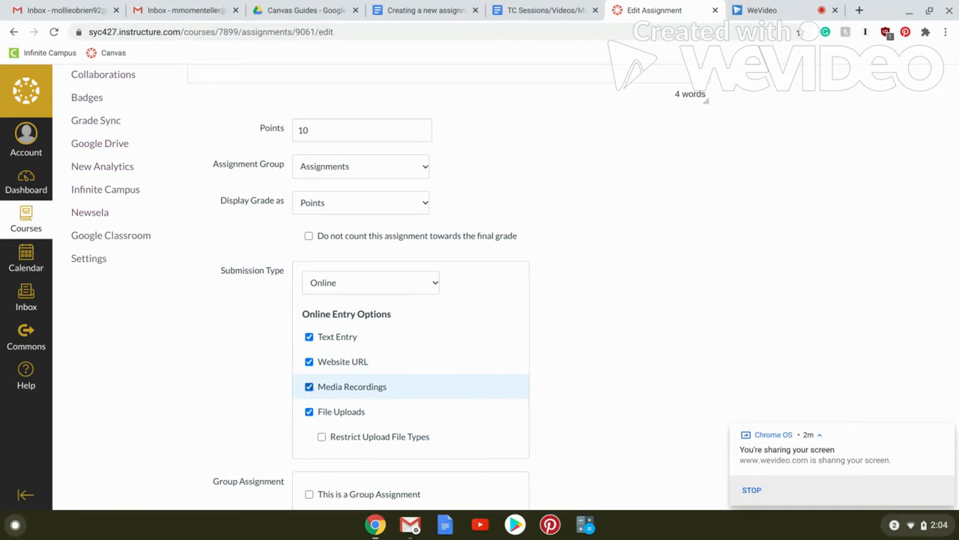
left_click(371, 387)
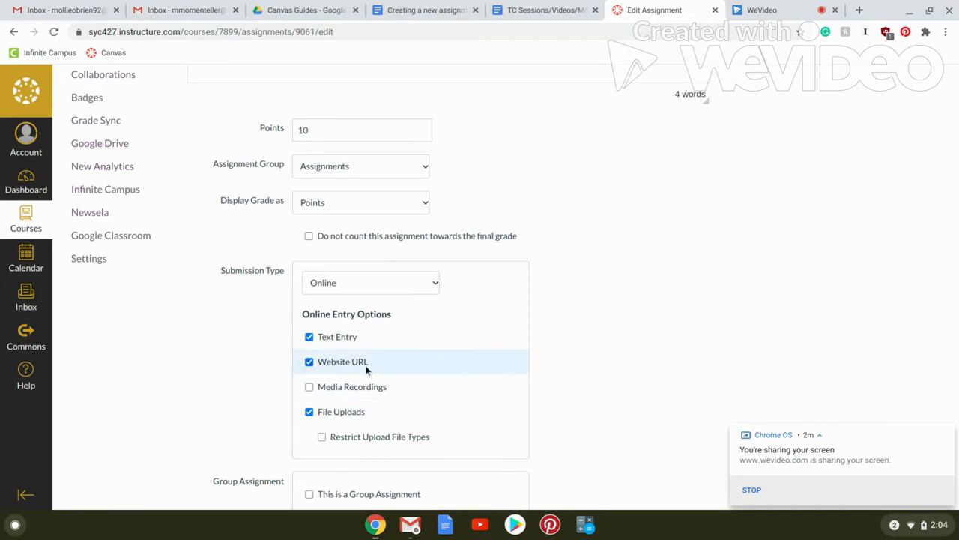
left_click(365, 363)
left_click(360, 337)
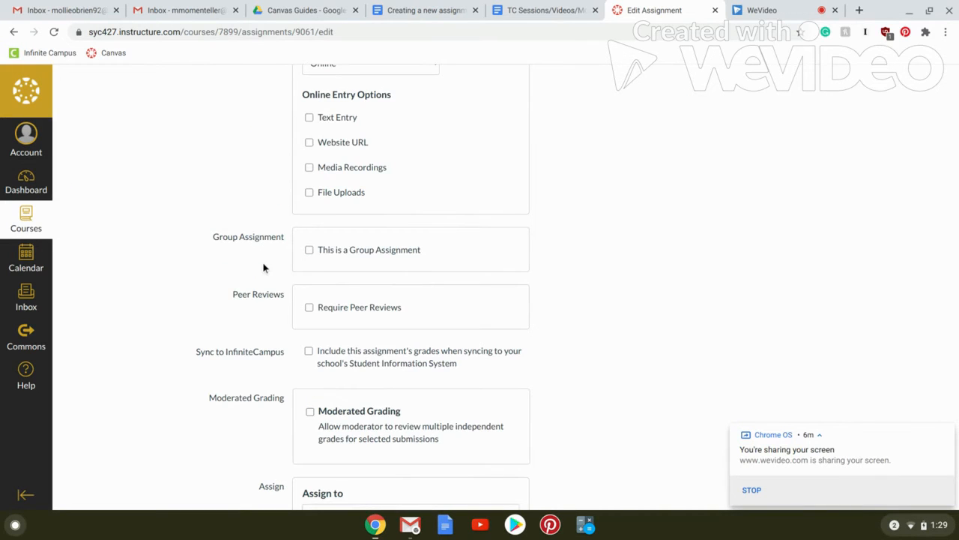
Include the assignment's grades when syncing to Infinite Campus.
scroll(263, 267, "down", 1)
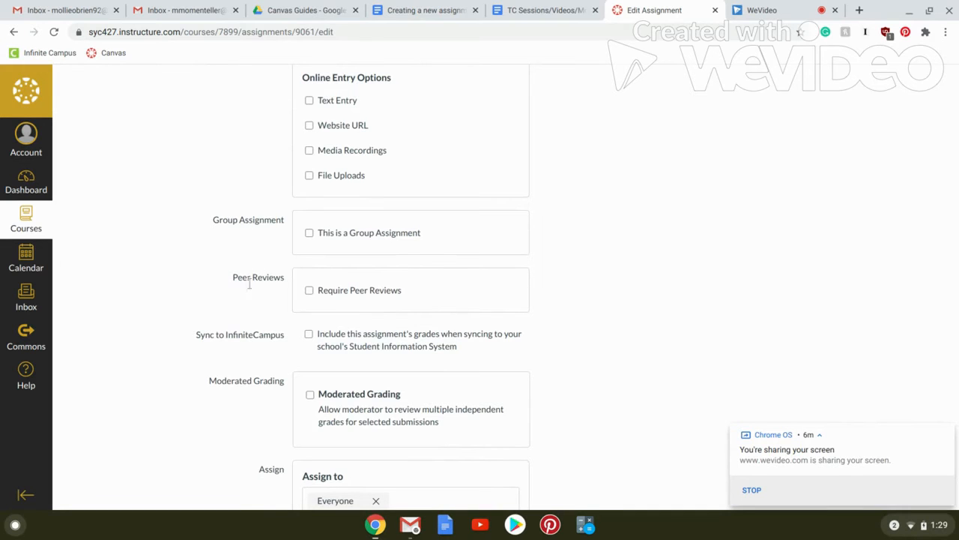
scroll(253, 308, "down", 1)
scroll(253, 307, "down", 1)
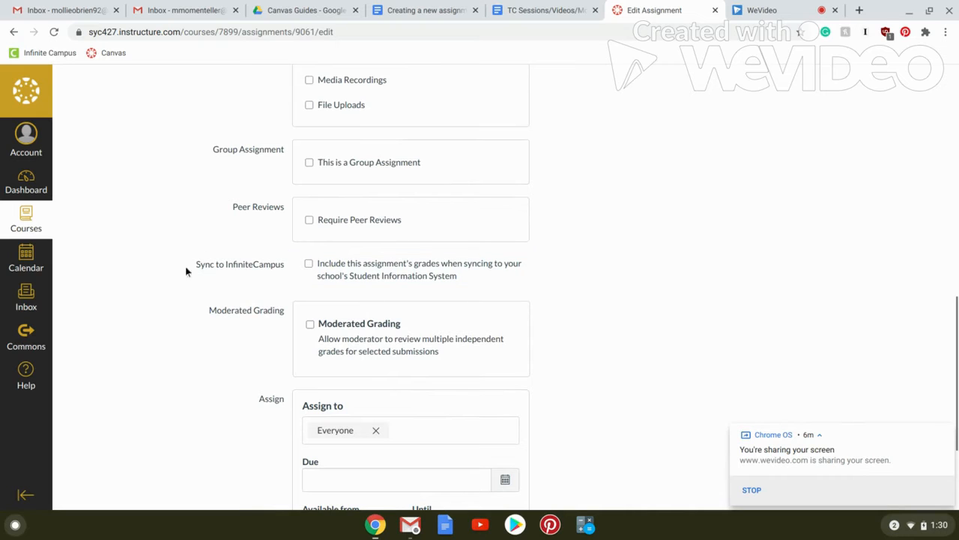
left_click(307, 268)
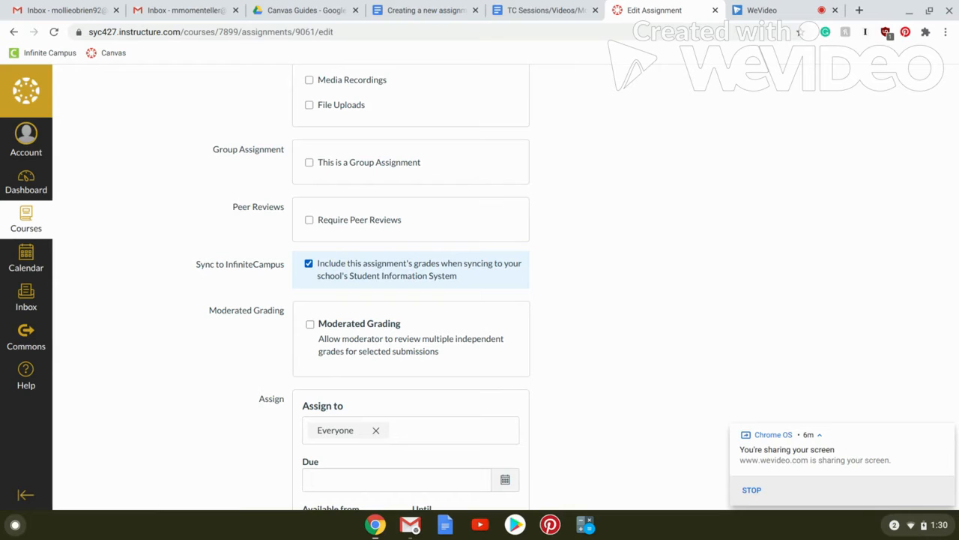
scroll(367, 276, "down", 1)
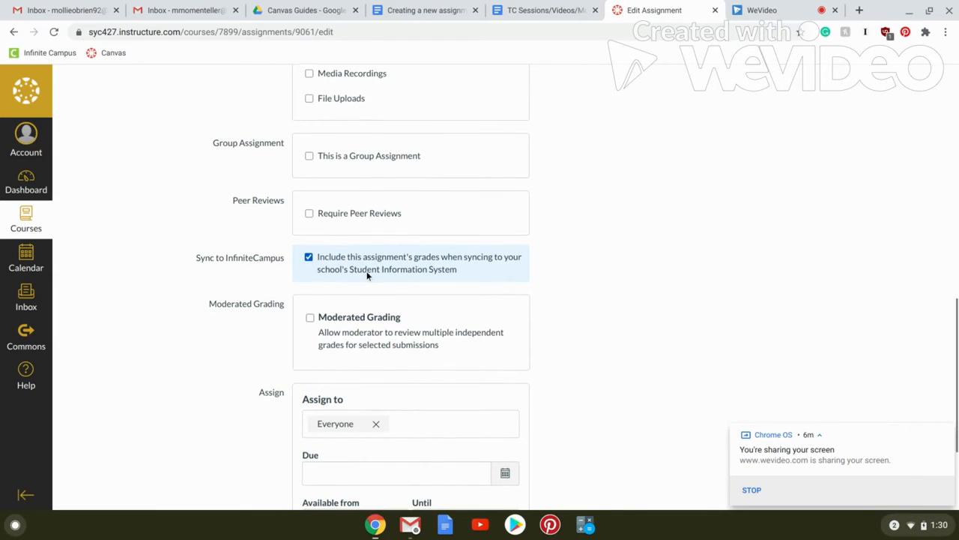
Set the assignment's due date for everyone to July 17, 2020 at 11:59pm.
scroll(367, 276, "down", 1)
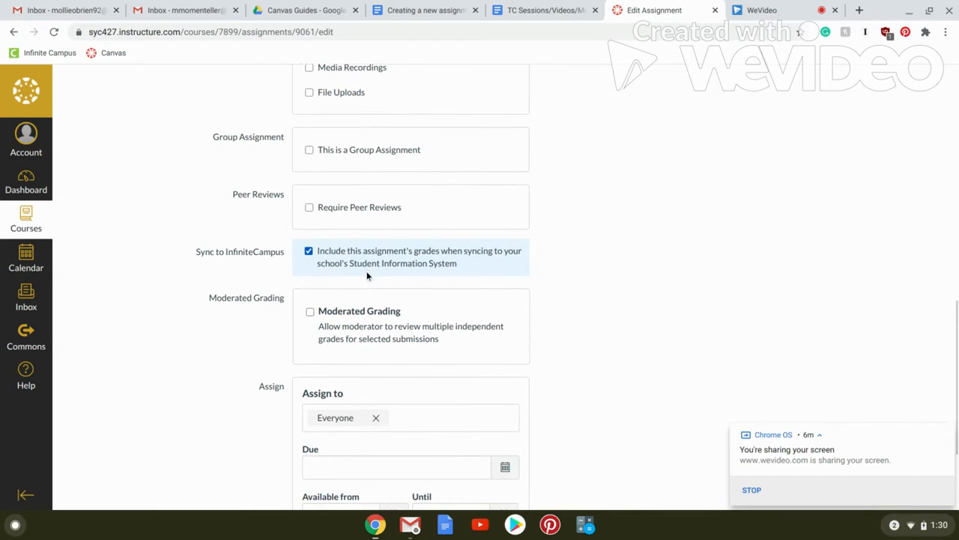
scroll(368, 276, "down", 3)
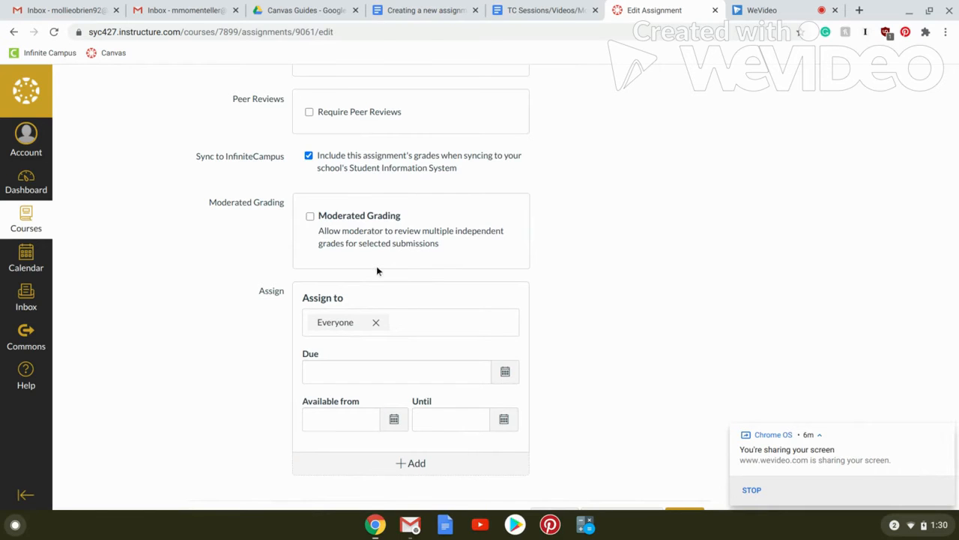
scroll(377, 270, "down", 1)
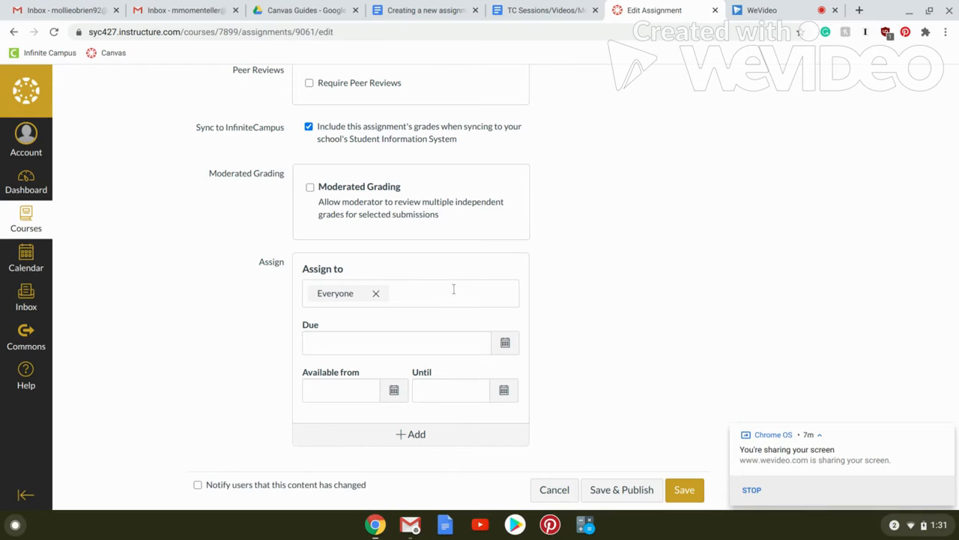
scroll(453, 289, "down", 2)
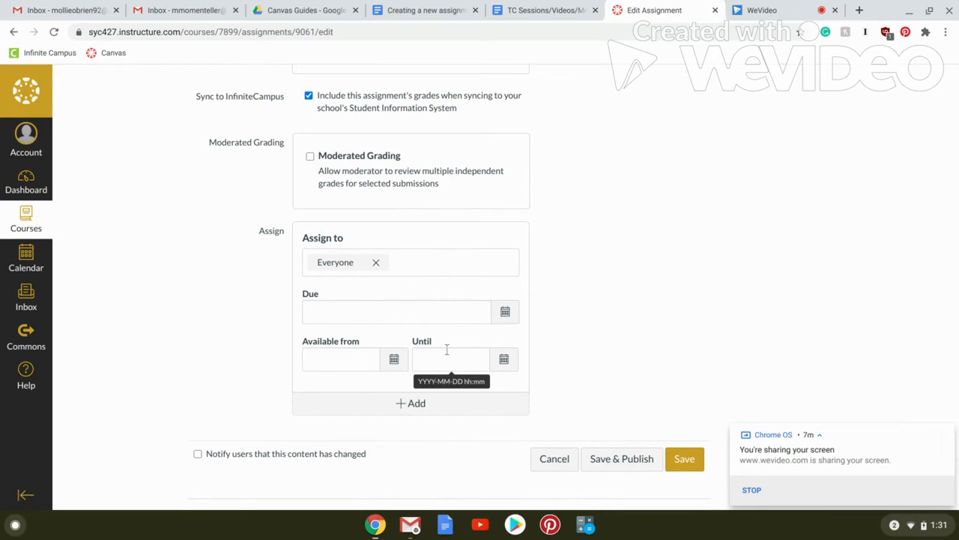
left_click(505, 314)
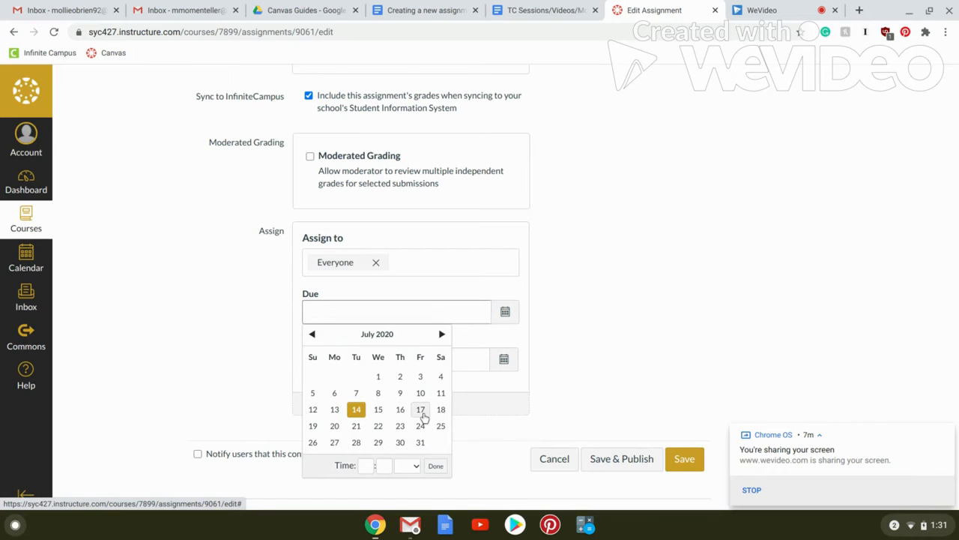
left_click(421, 411)
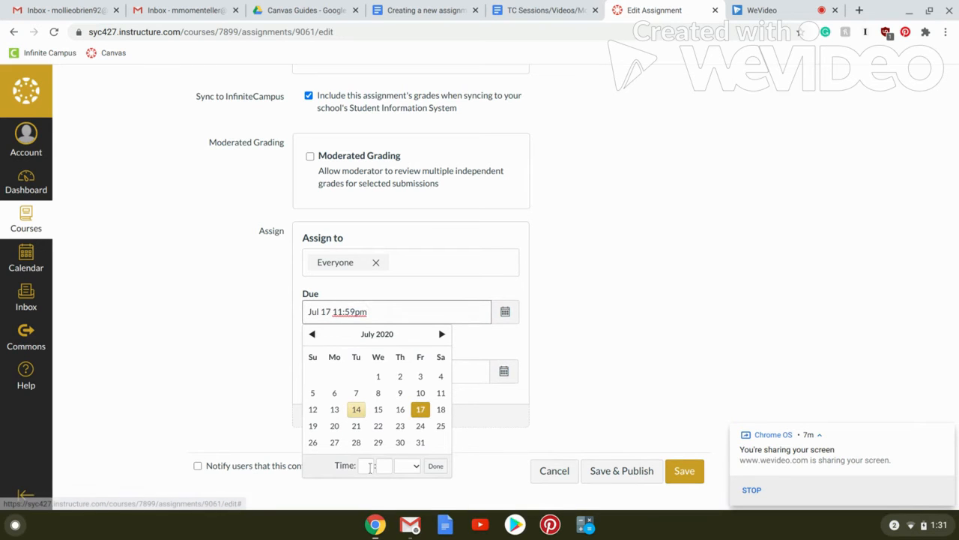
left_click(370, 466)
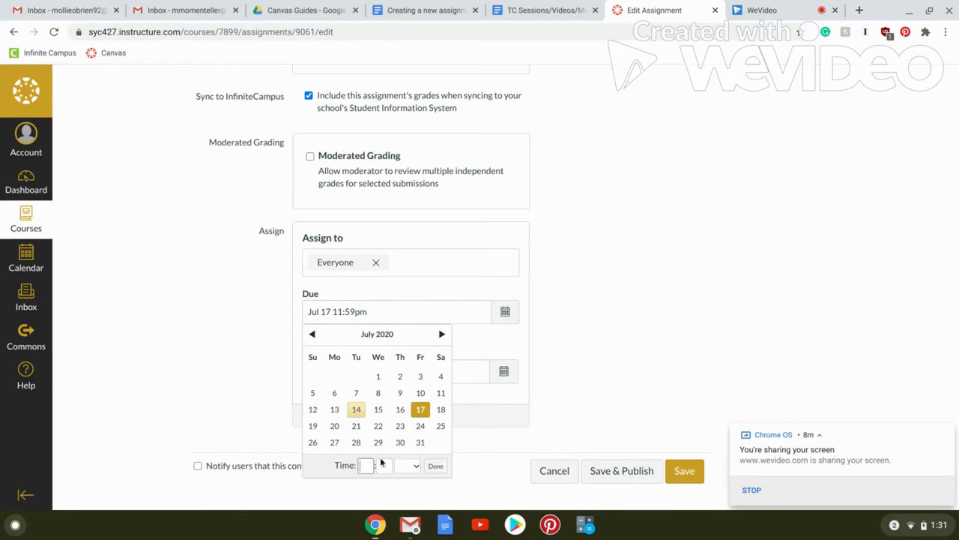
left_click(435, 468)
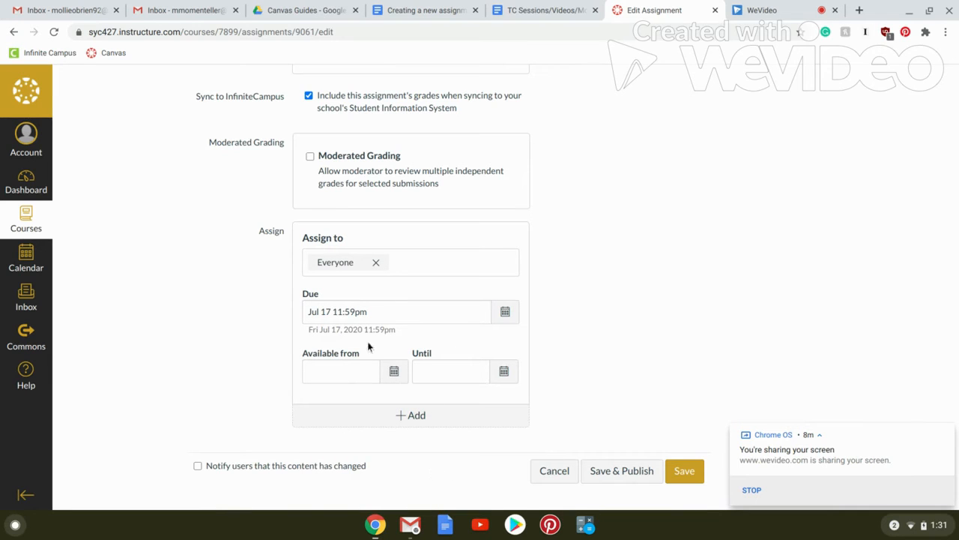
Make the assignment available from July 16, 2020 at 12am until July 20, 2020 at 11:59pm.
scroll(371, 328, "down", 1)
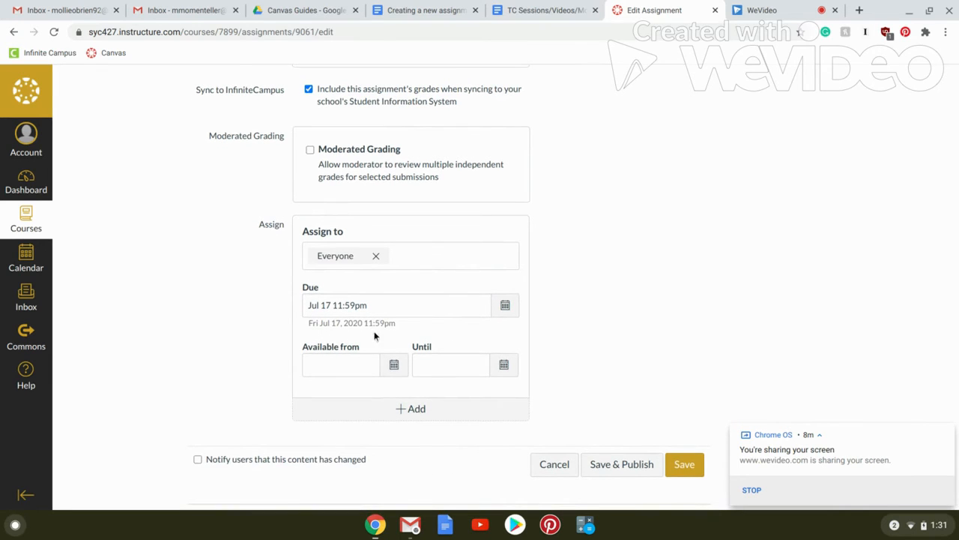
left_click(395, 365)
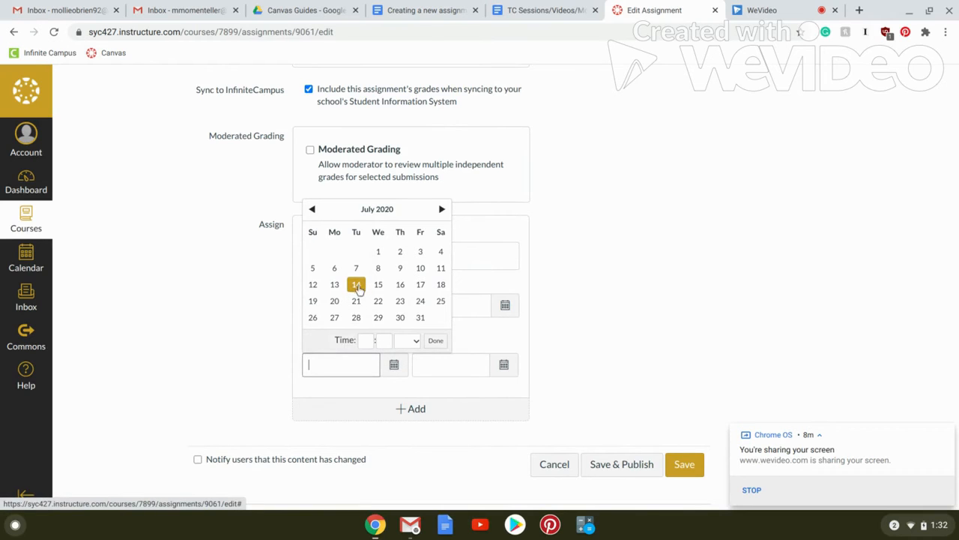
left_click(400, 291)
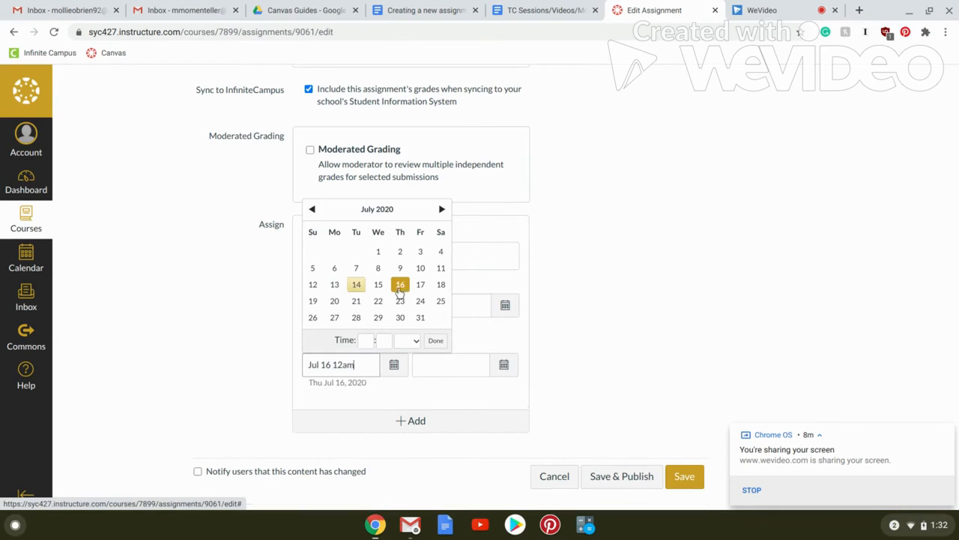
left_click(435, 344)
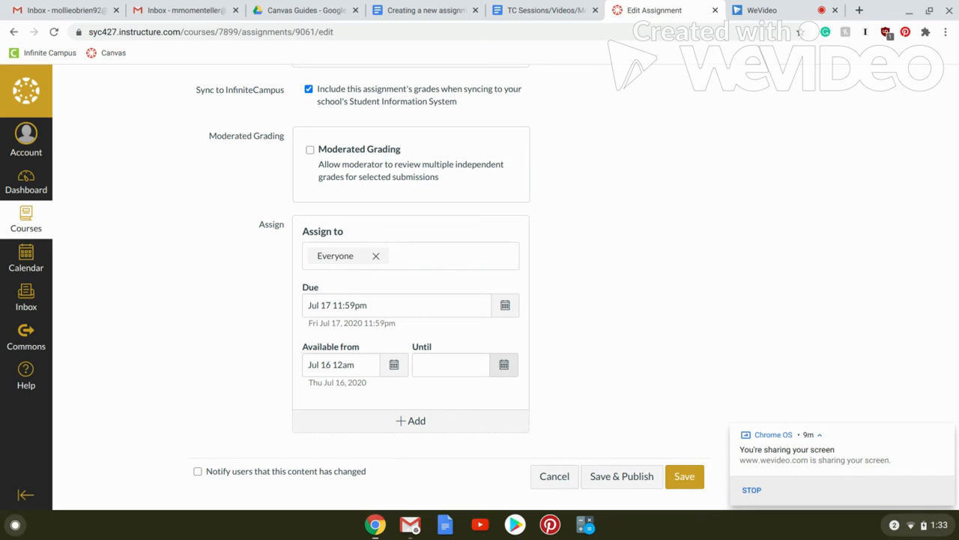
left_click(502, 373)
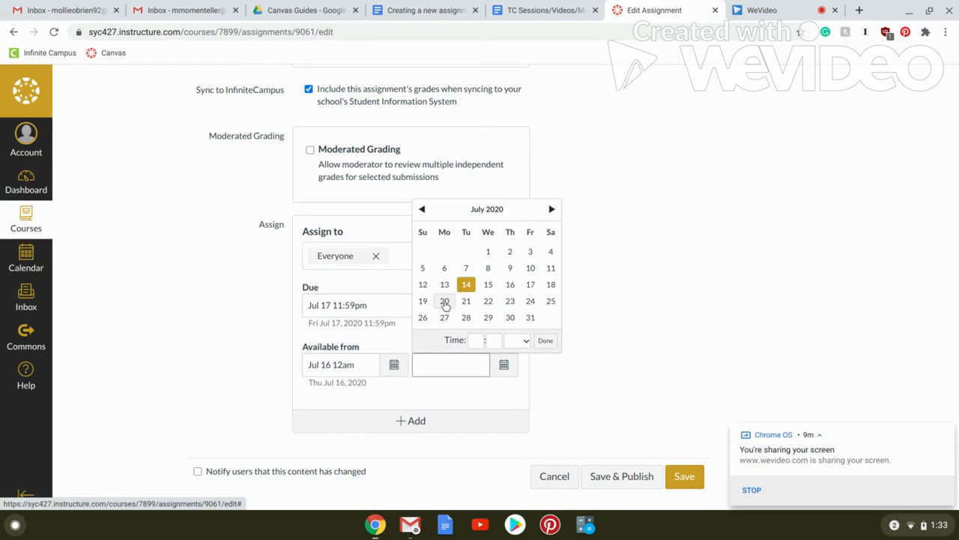
left_click(445, 302)
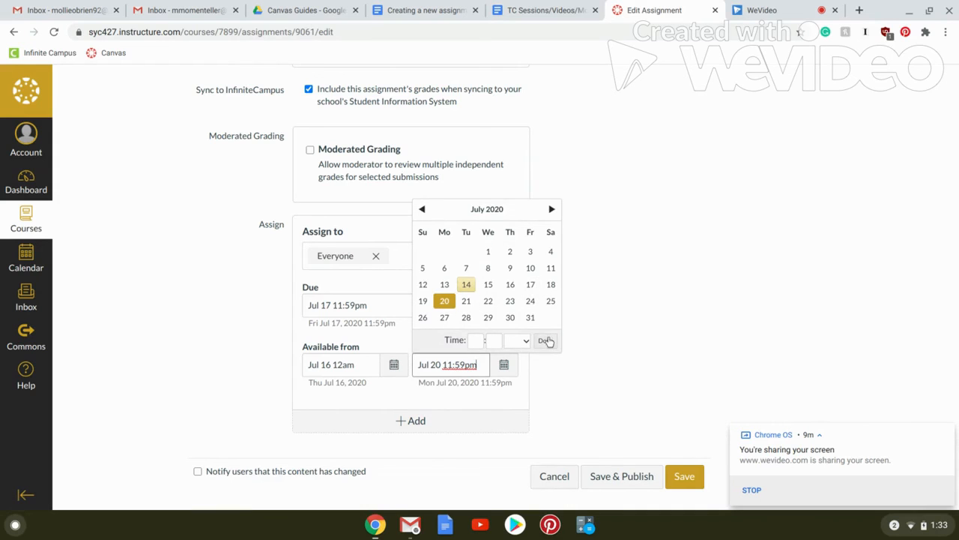
left_click(547, 341)
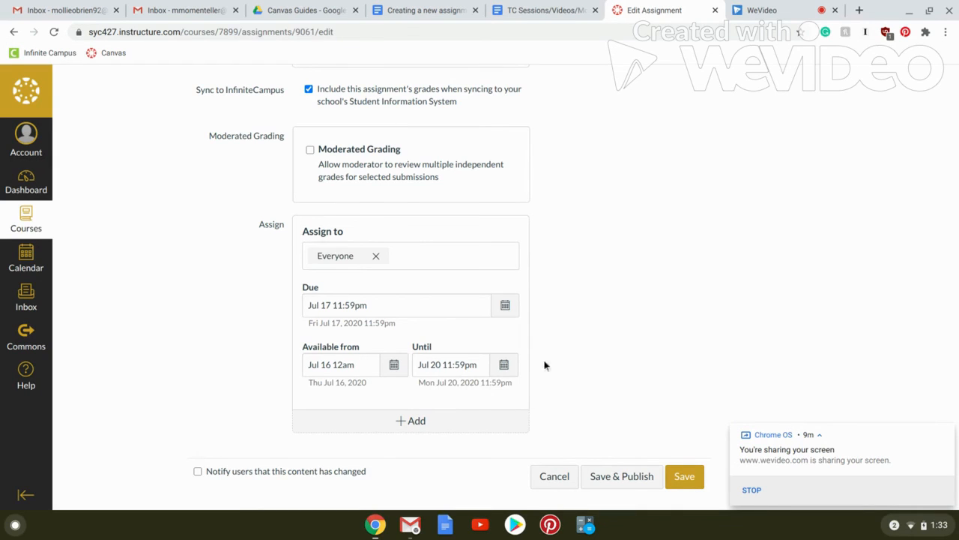
Review the settings of the Test assignment, save it and publish it.
scroll(552, 336, "up", 6)
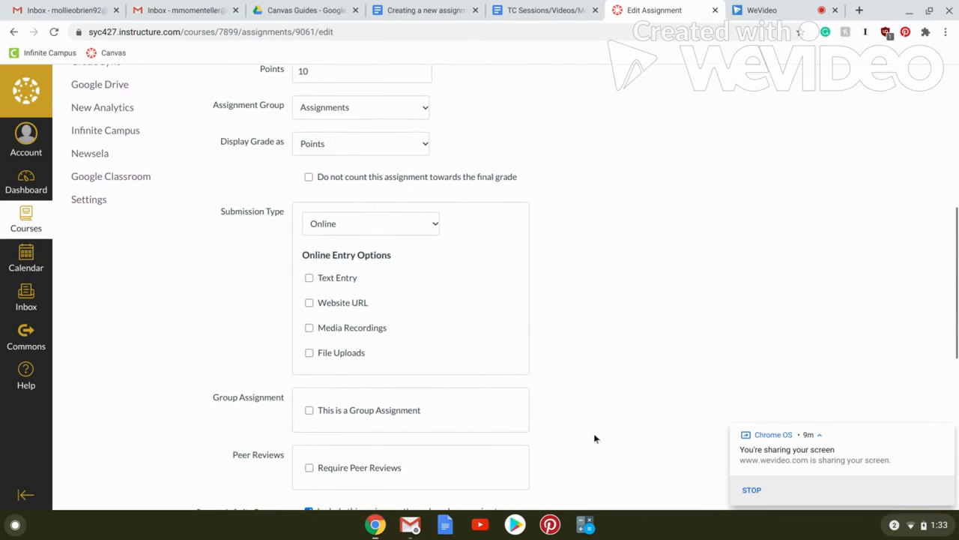
scroll(595, 435, "down", 6)
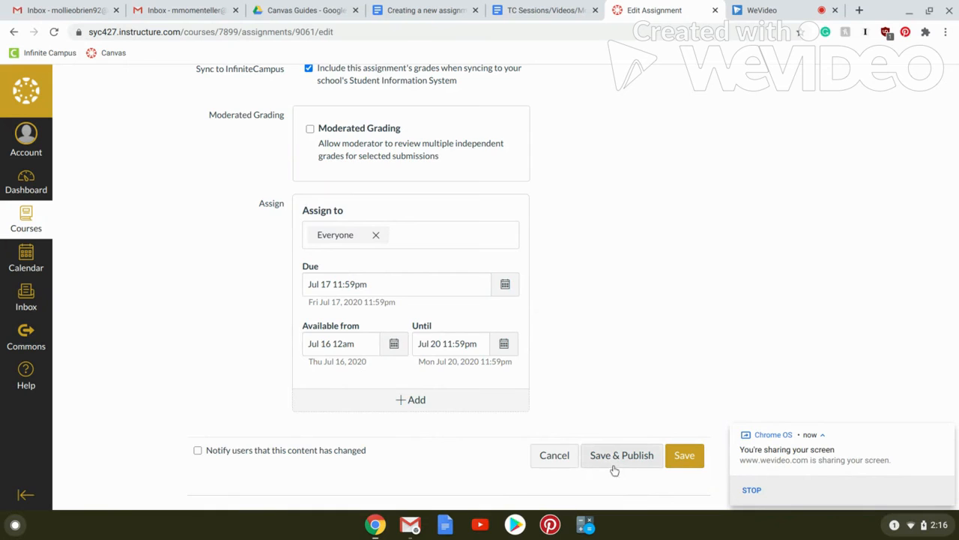
scroll(589, 321, "up", 15)
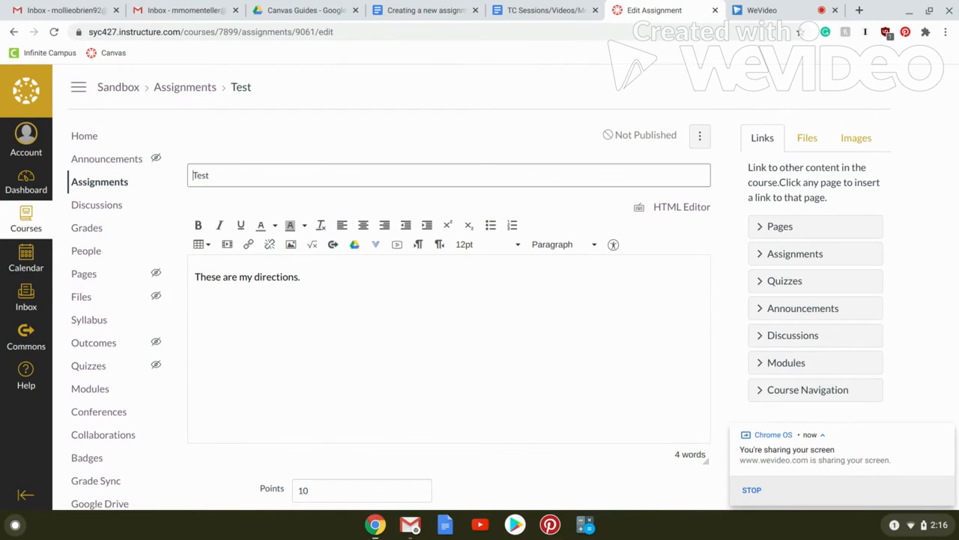
scroll(420, 431, "down", 15)
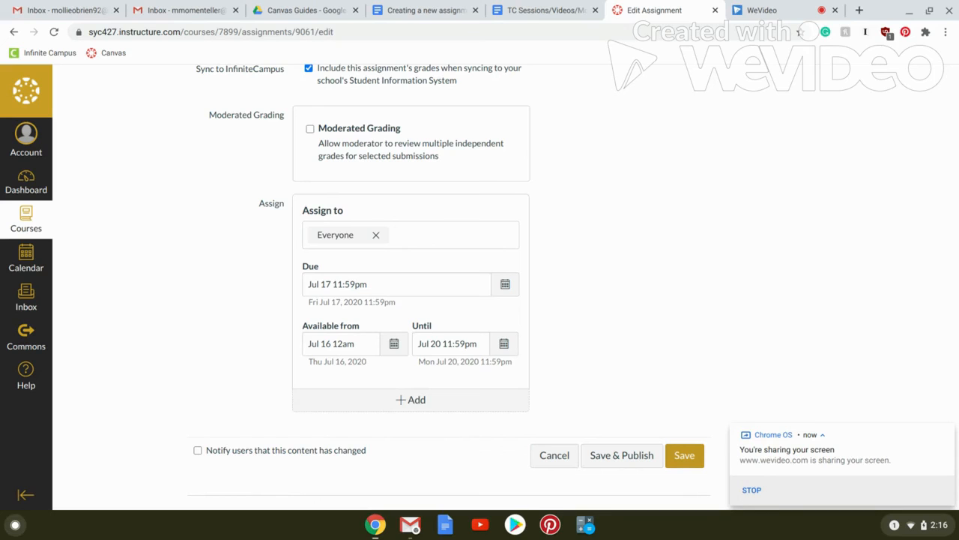
left_click(683, 459)
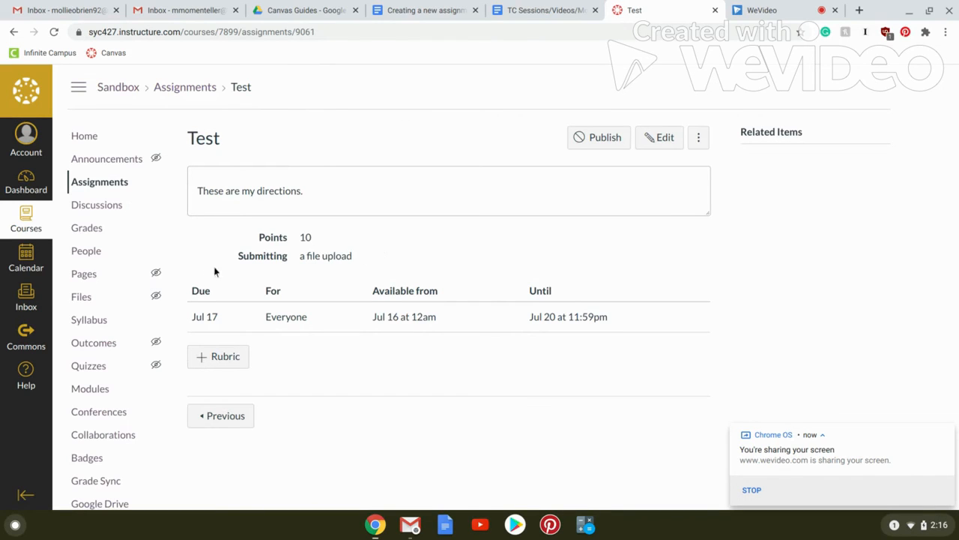
left_click(607, 139)
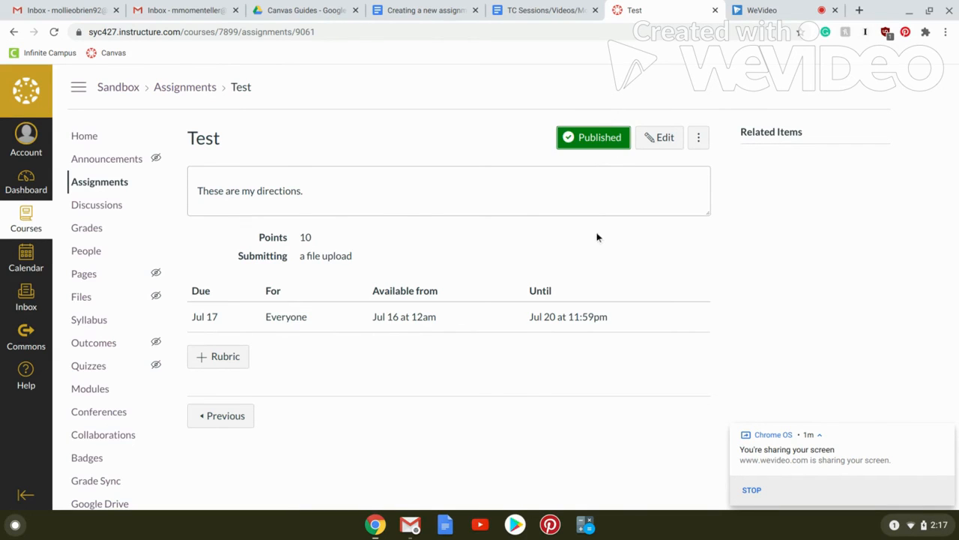